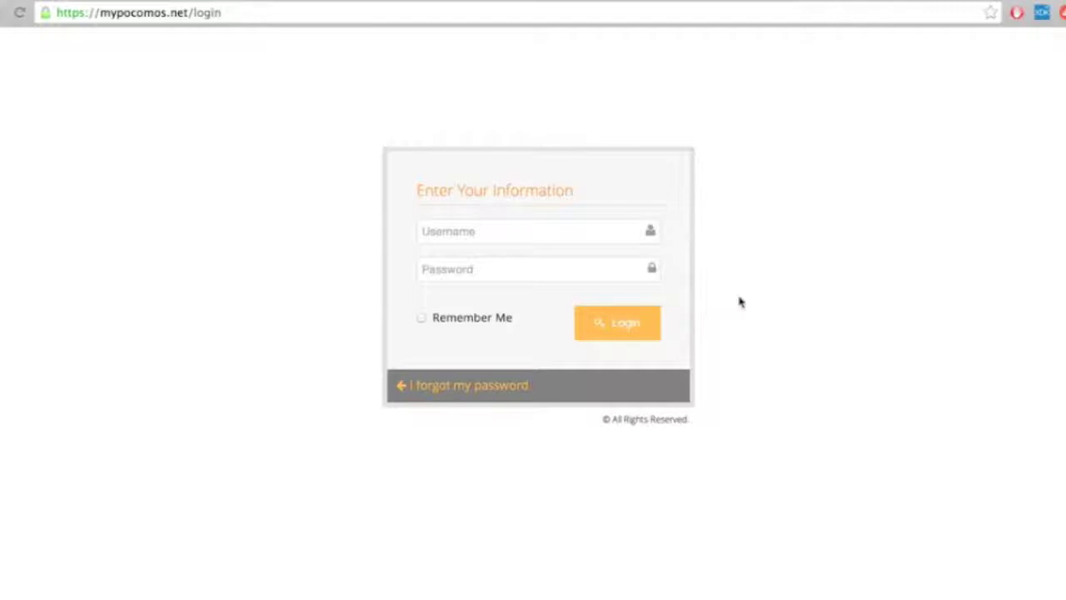
- Log in to the site with the trial account's username and password
click(482, 234)
text(trial1)
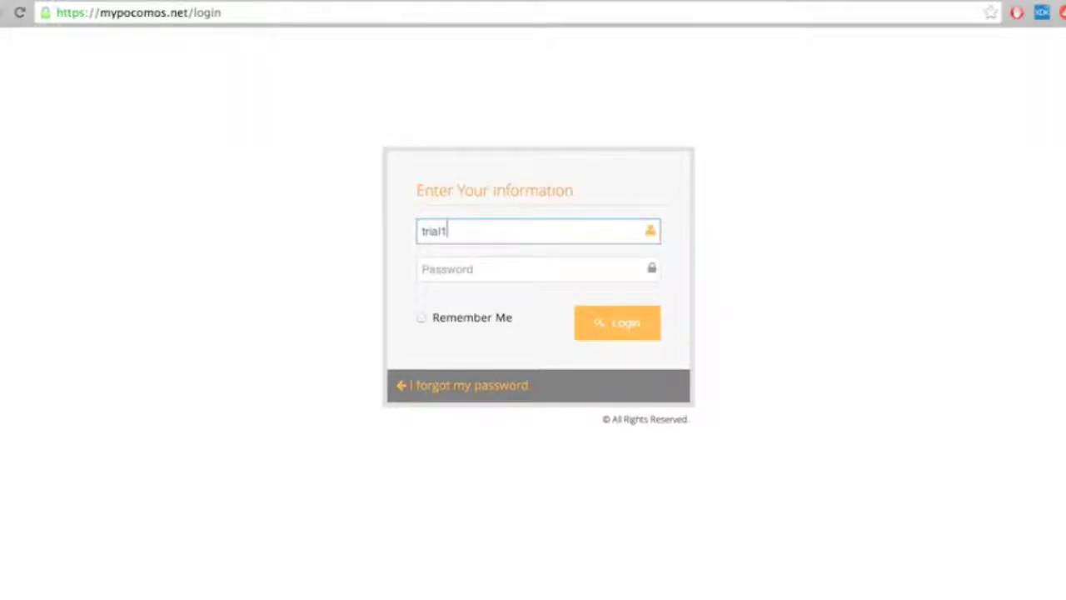
click(533, 268)
text(•••••••)
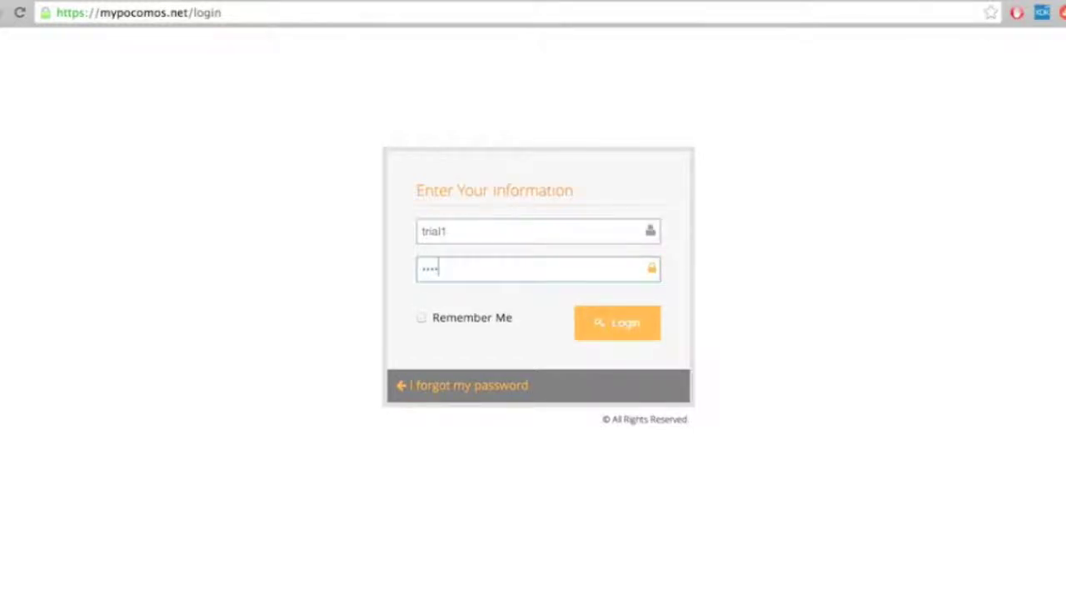
text(•)
key(Return)
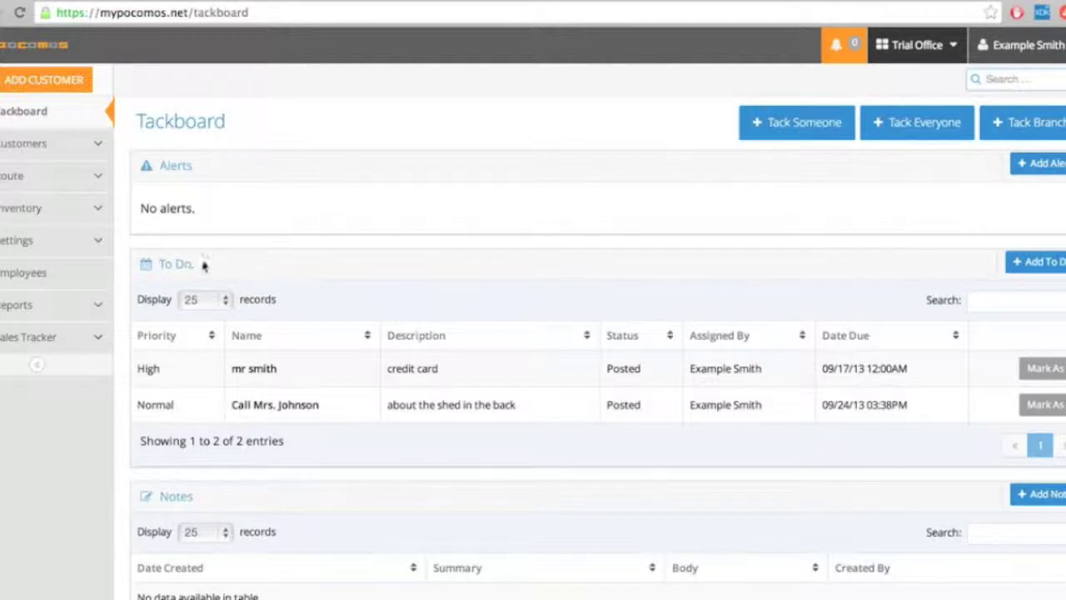
scroll(131, 269, down, 5)
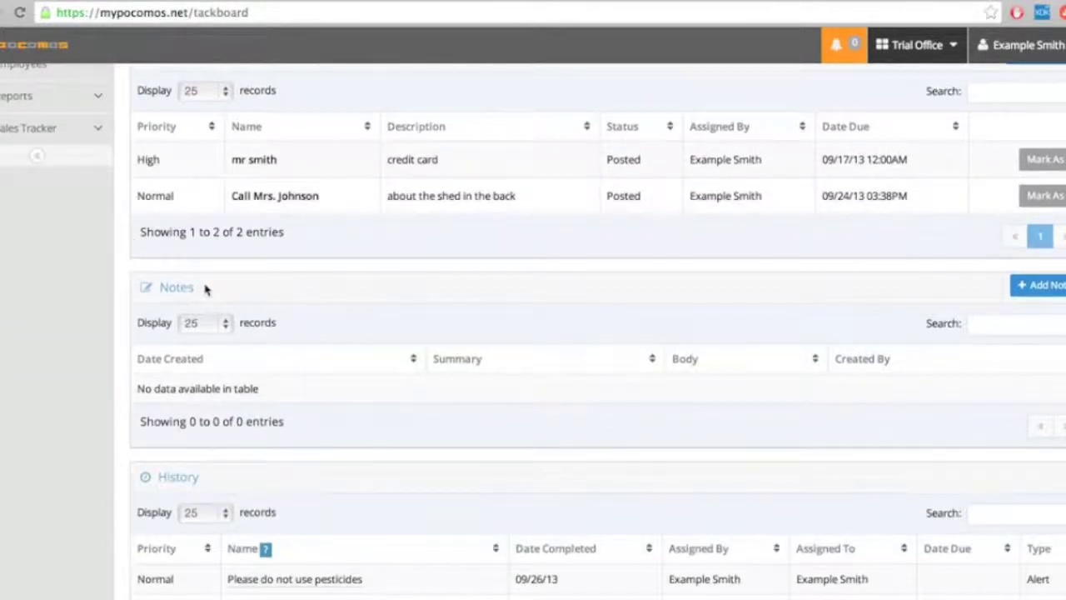
scroll(158, 290, down, 5)
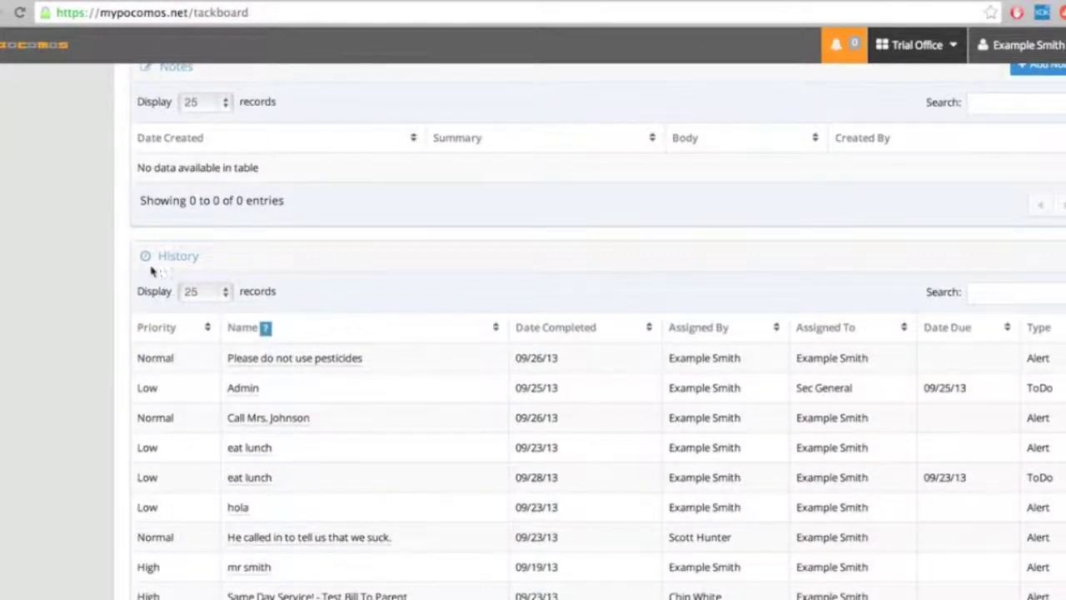
scroll(122, 254, up, 10)
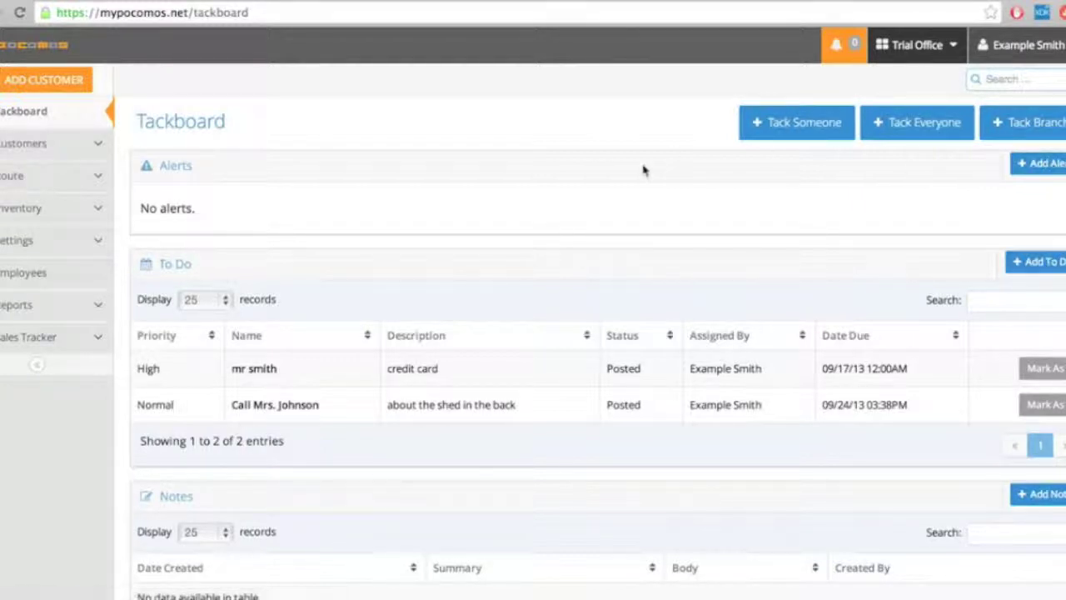
click(807, 141)
- Start a new alert titled "This is an alert!" with the description "great alert!"
click(1045, 166)
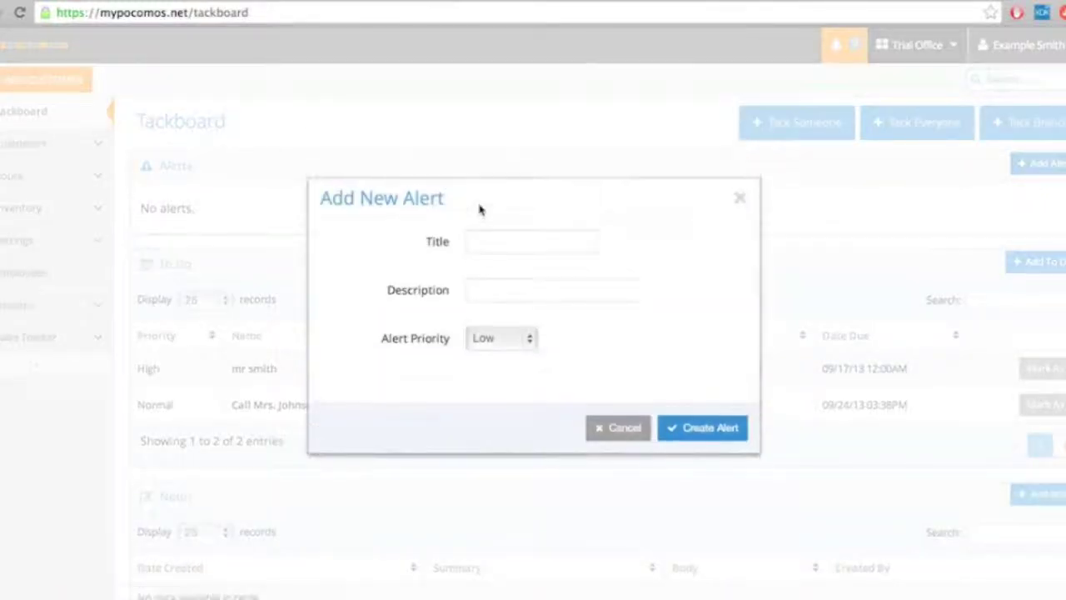
click(505, 242)
text(This is an alert)
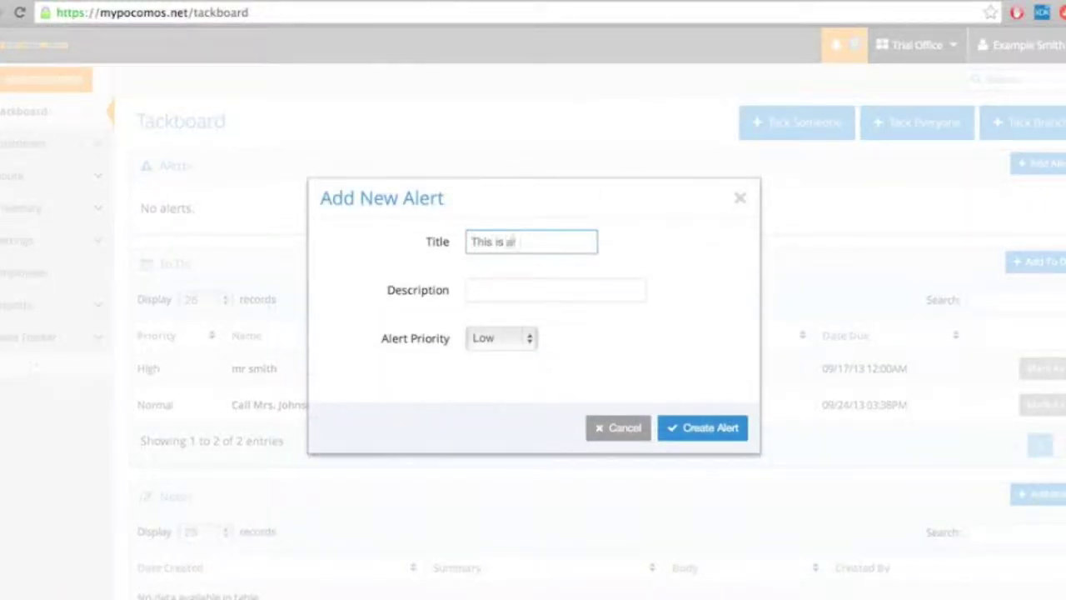
text(!)
click(554, 289)
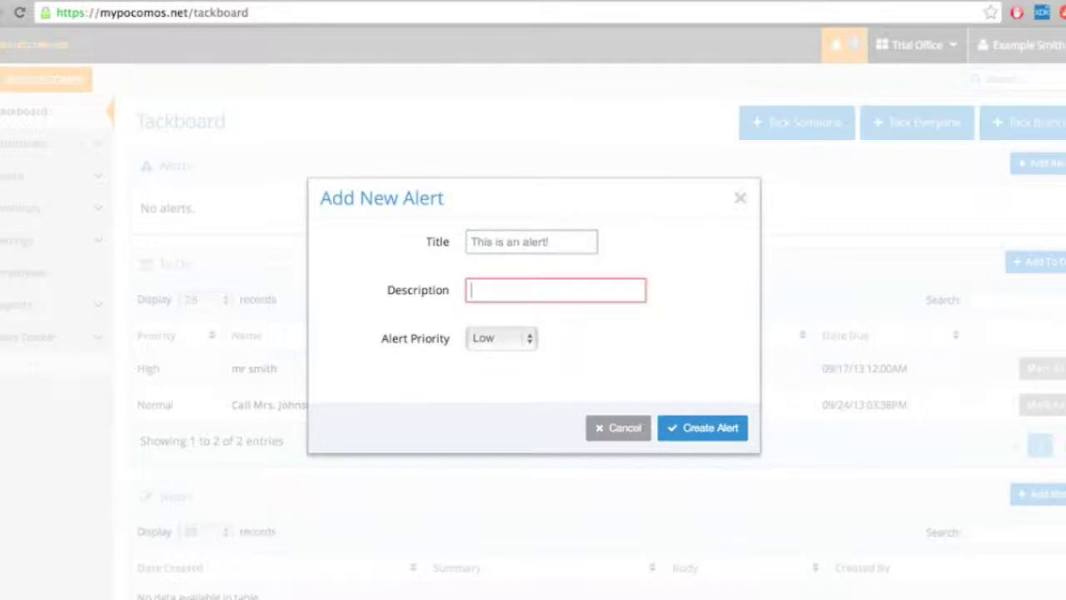
text(great alert)
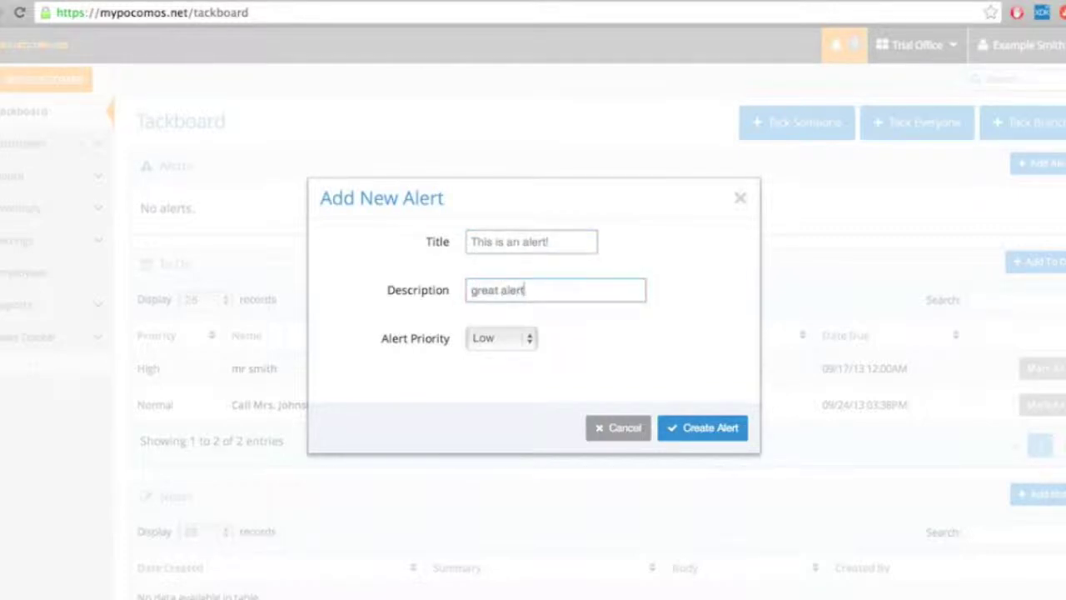
text(!)
- Create the alert with Normal priority and view it in the notification center
click(516, 345)
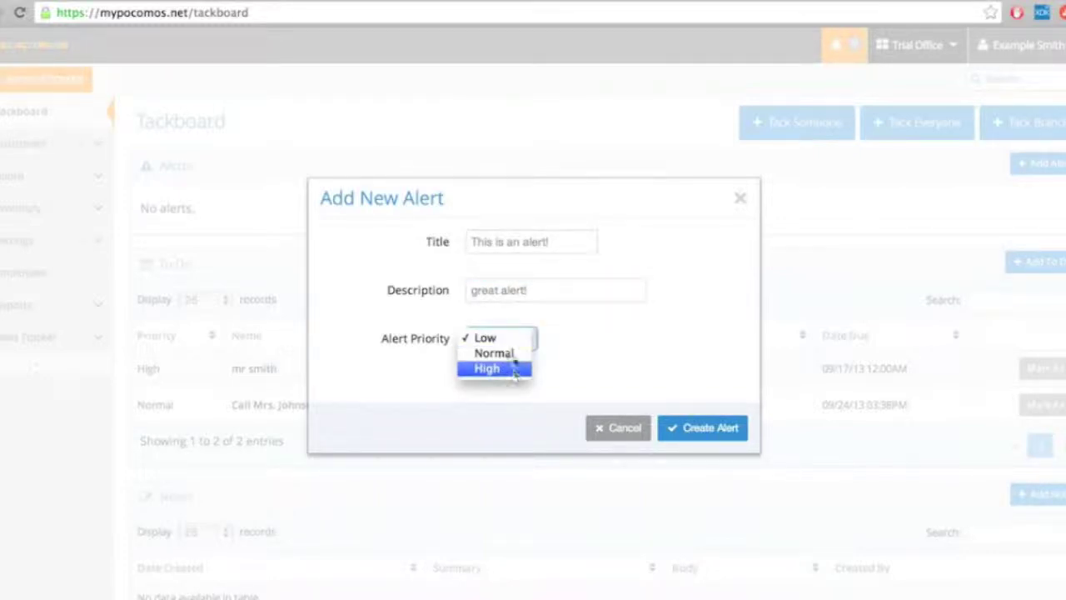
click(516, 353)
click(528, 339)
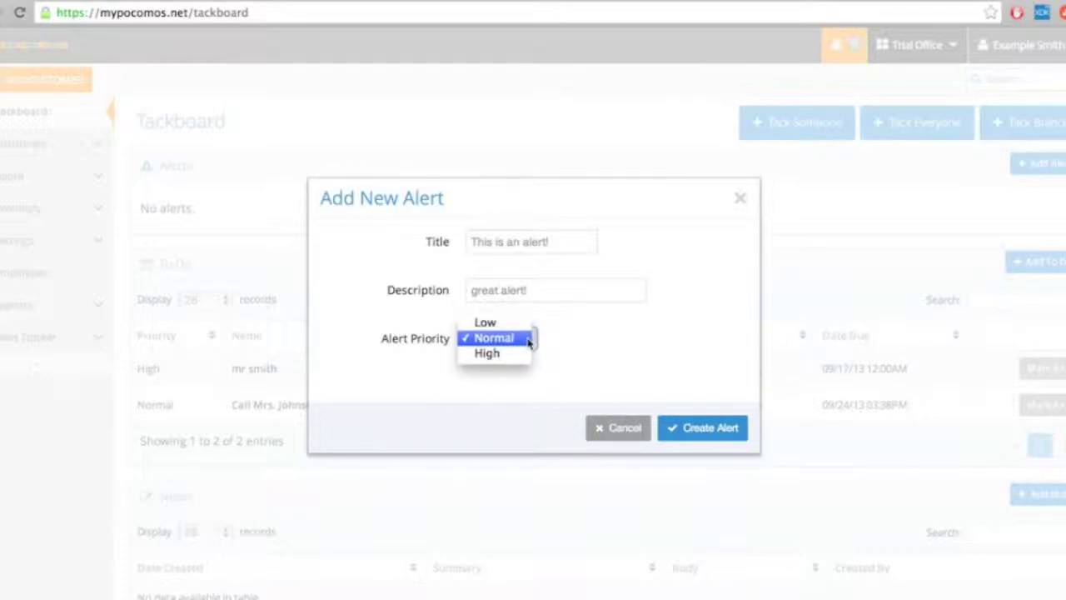
click(614, 347)
click(711, 430)
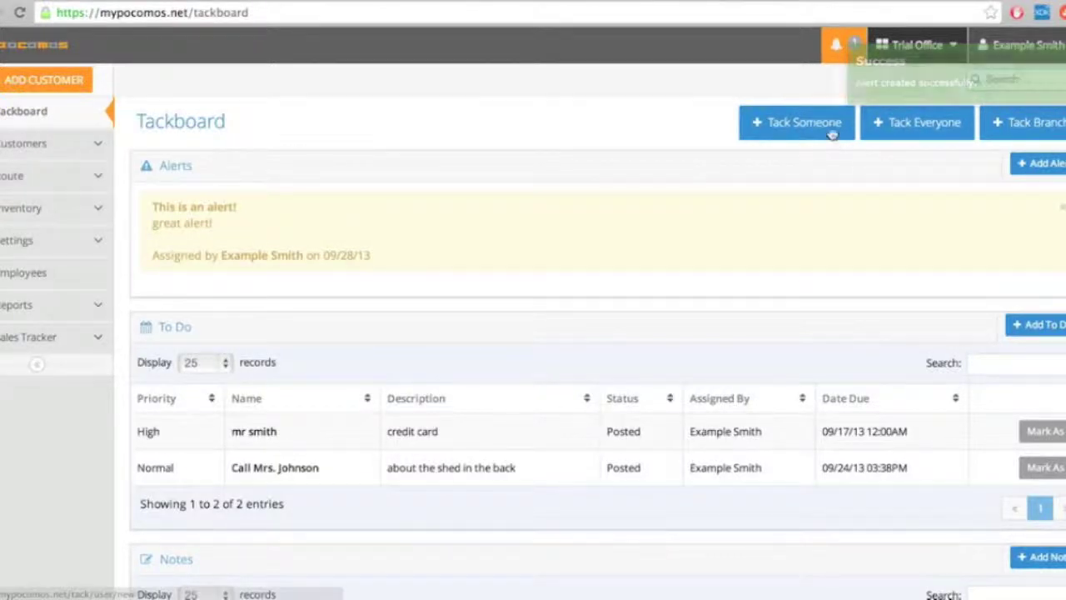
click(846, 57)
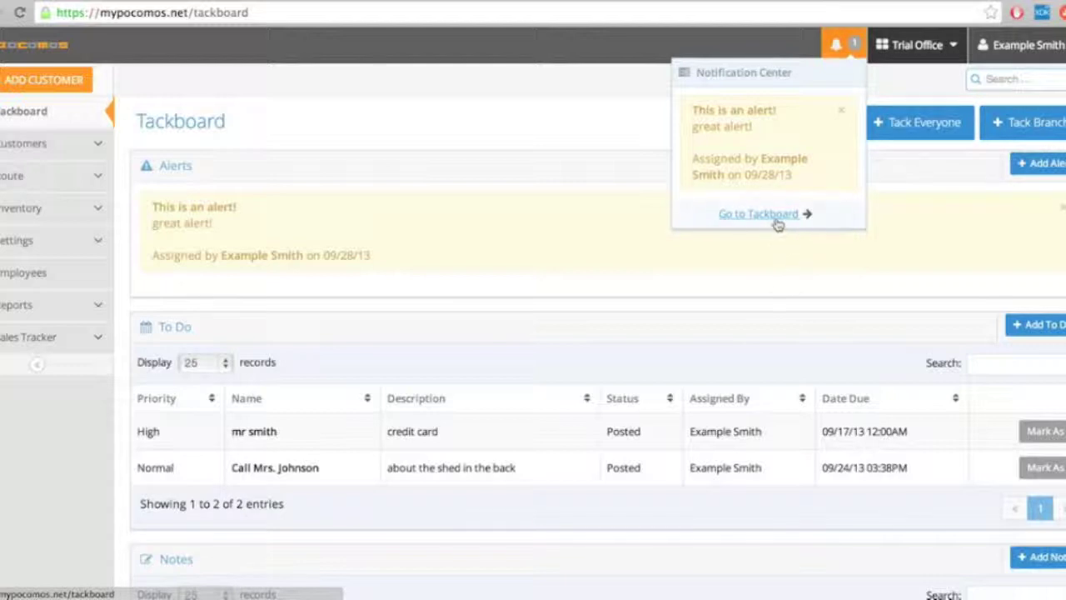
click(588, 148)
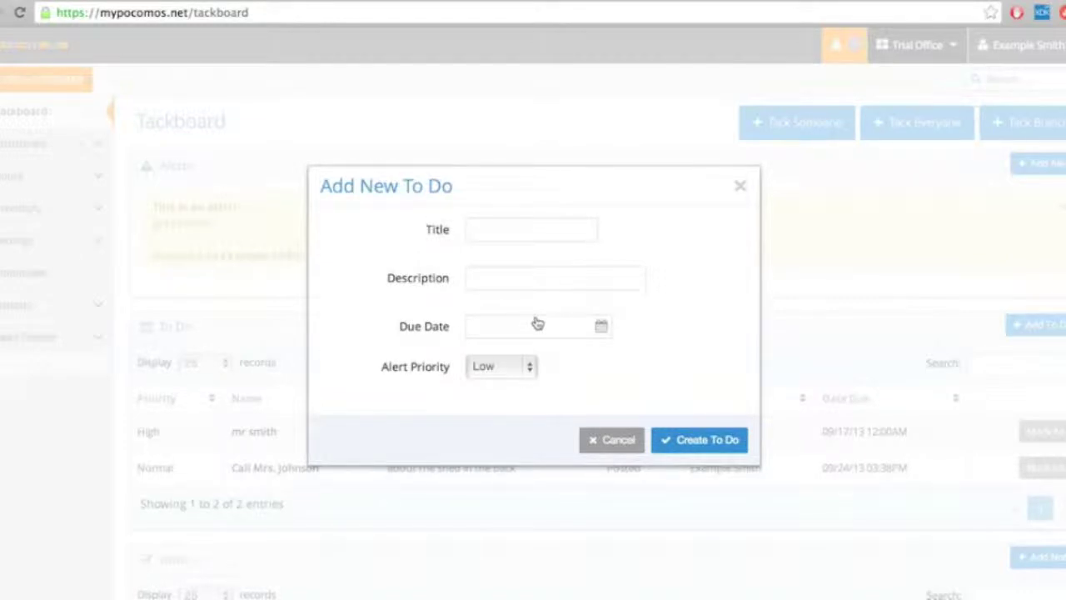
- Fill in a new to-do with the title "This is a ToDo" and the description "great todo"
click(492, 230)
text(This is)
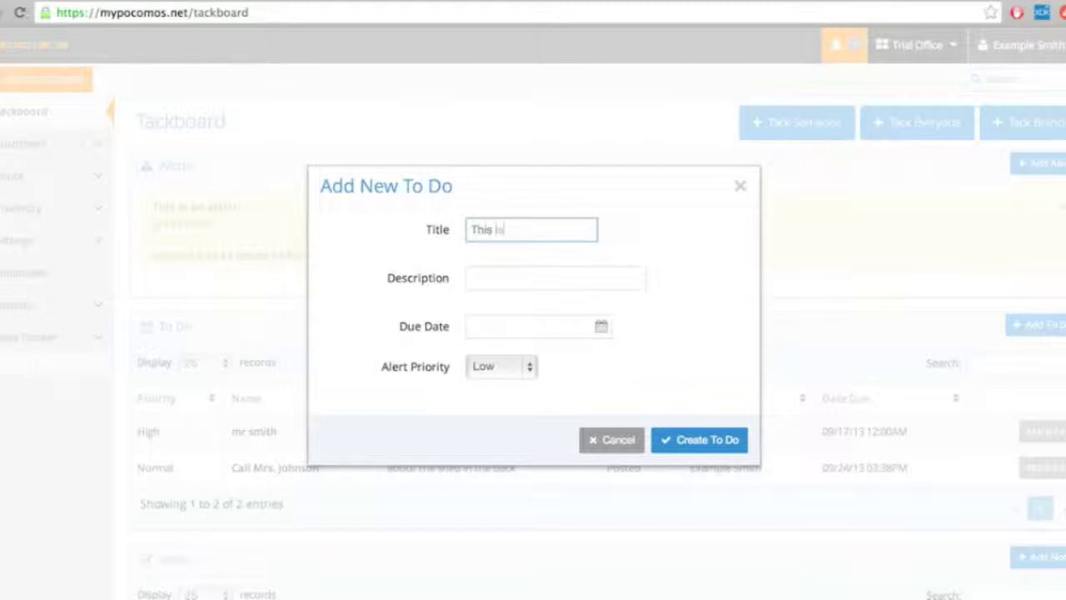
text( a ToDO)
key(BackSpace)
text(o)
click(555, 278)
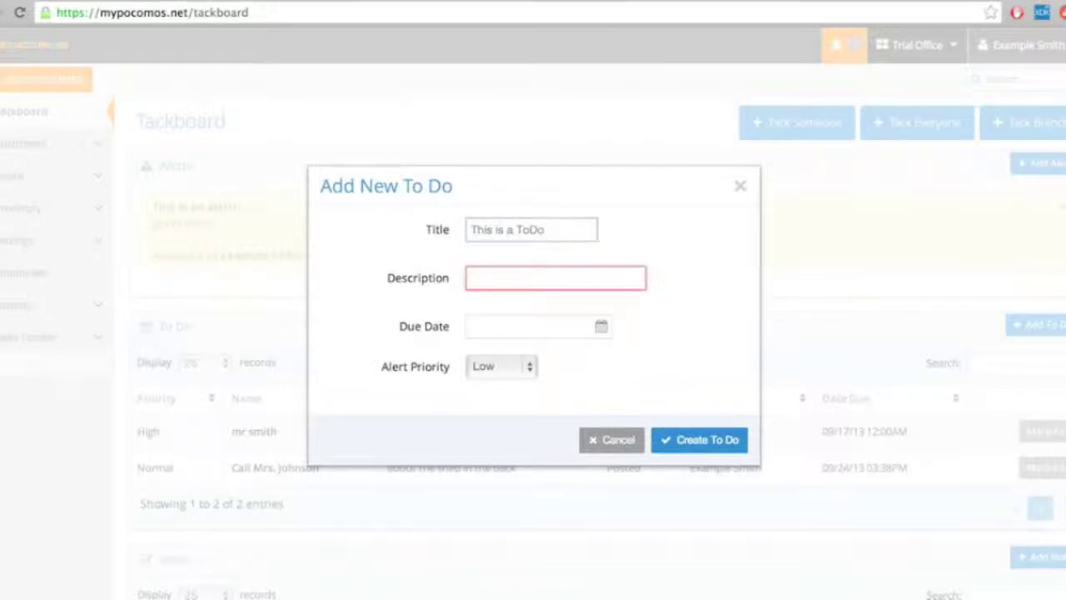
text(great todo)
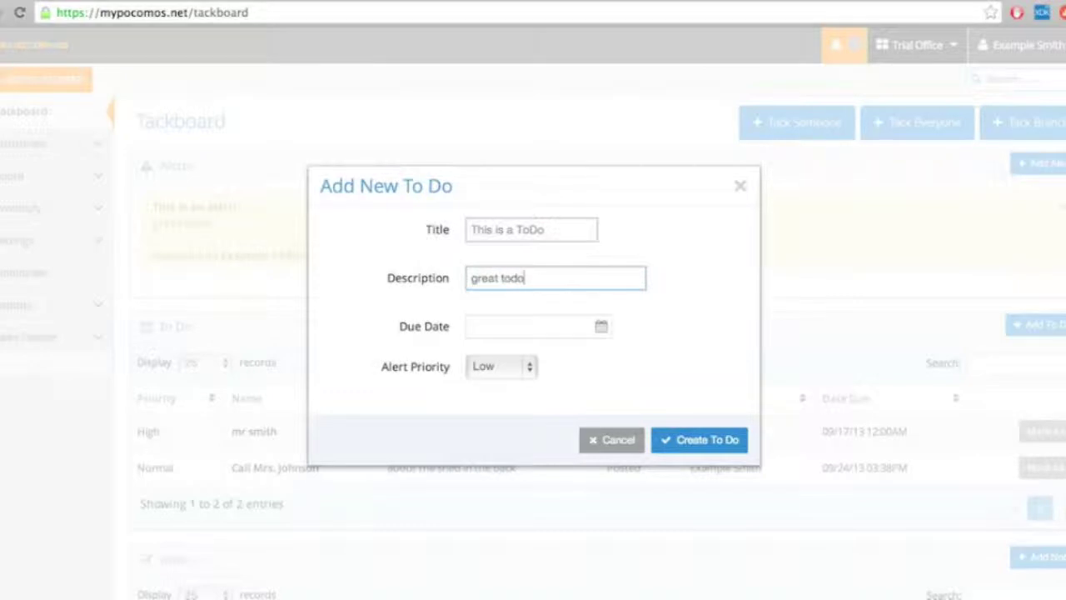
- Set the to-do's due date to 09/30/13 05:07 PM
click(527, 327)
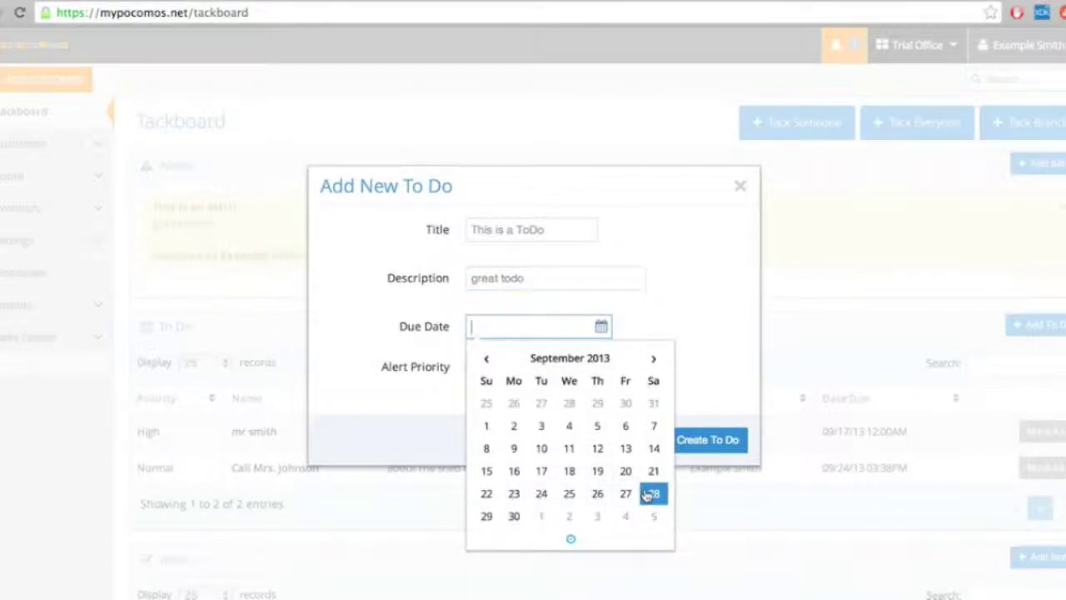
click(517, 520)
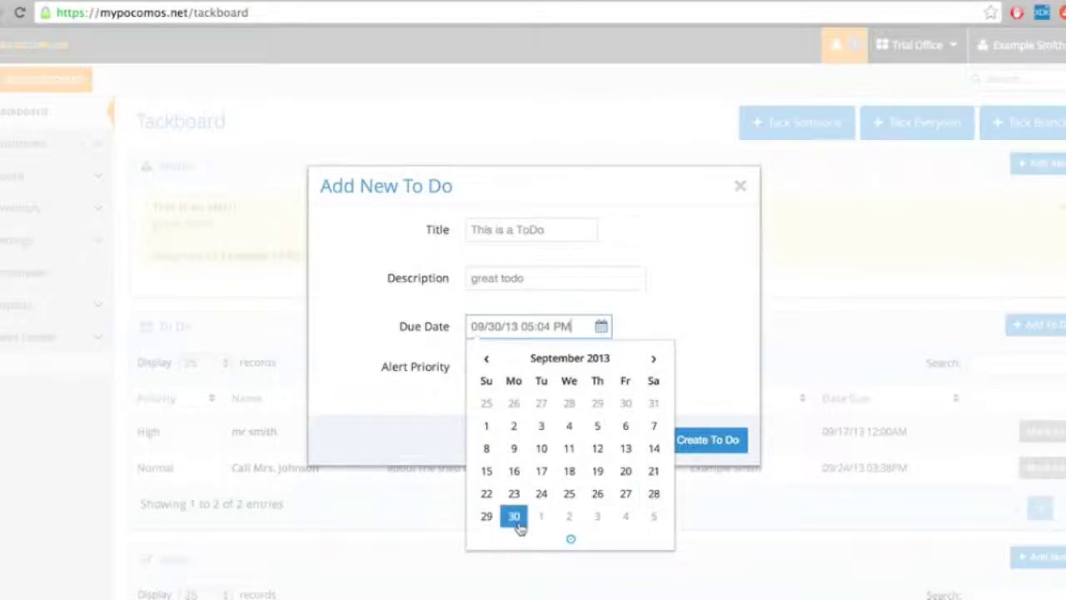
click(570, 539)
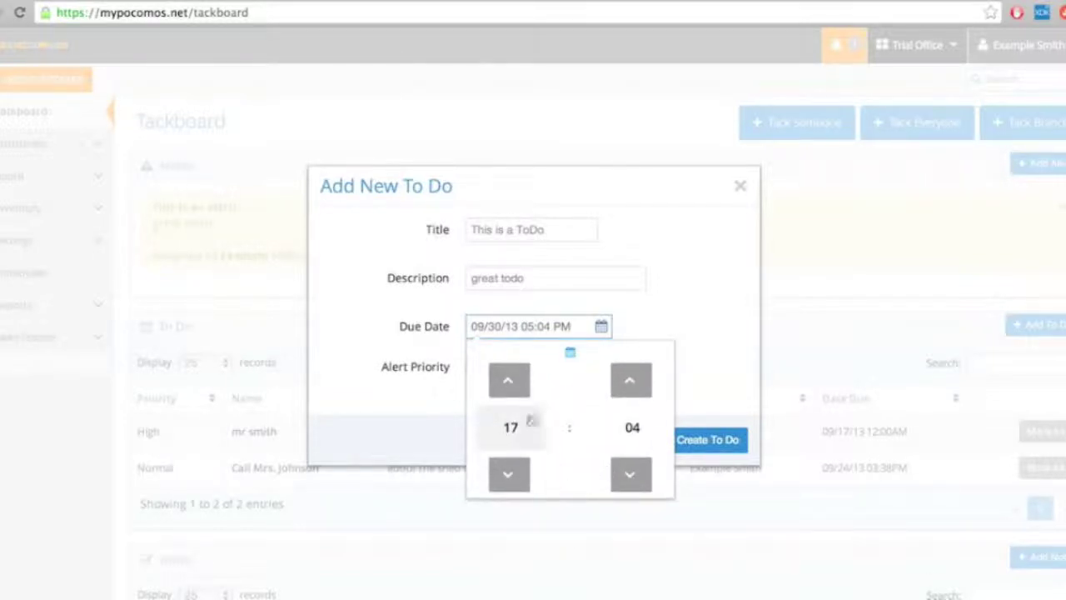
click(631, 382)
click(630, 381)
click(631, 381)
click(571, 354)
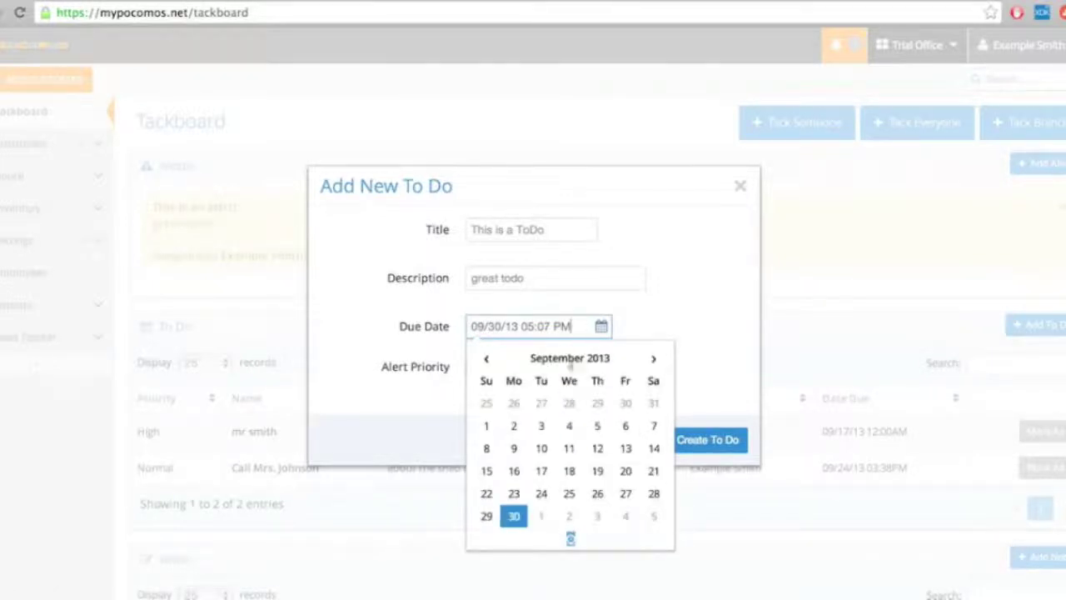
click(643, 314)
- Set the to-do's priority to High and create it
click(528, 366)
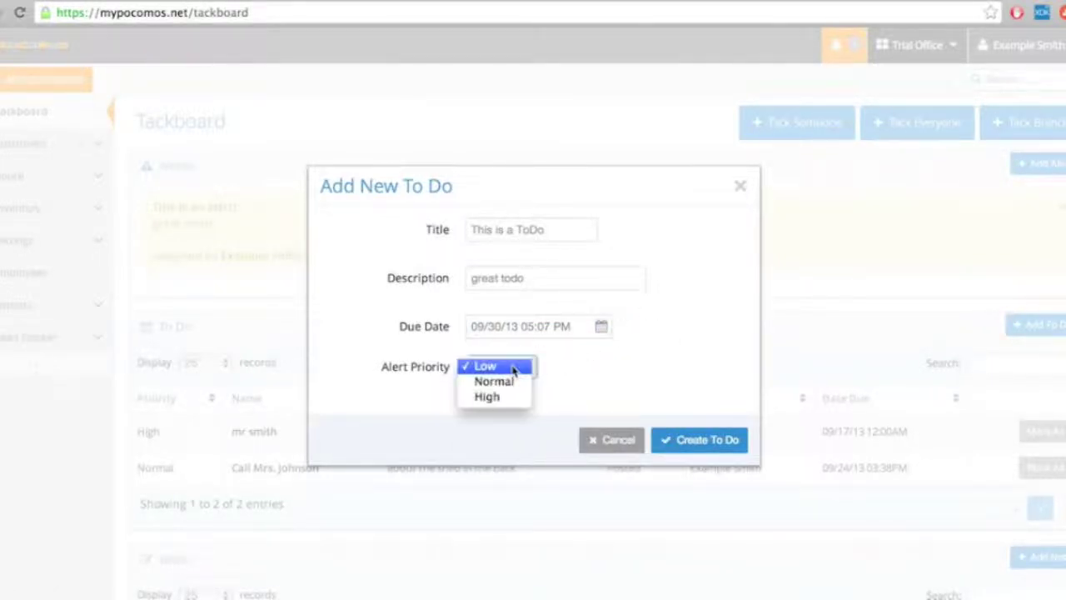
click(512, 397)
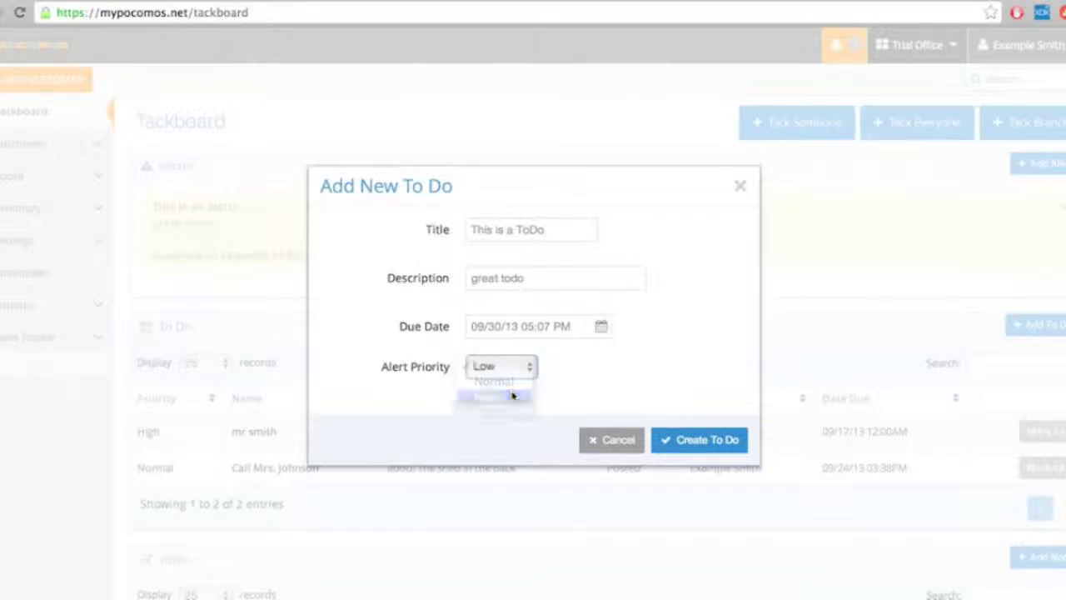
click(722, 447)
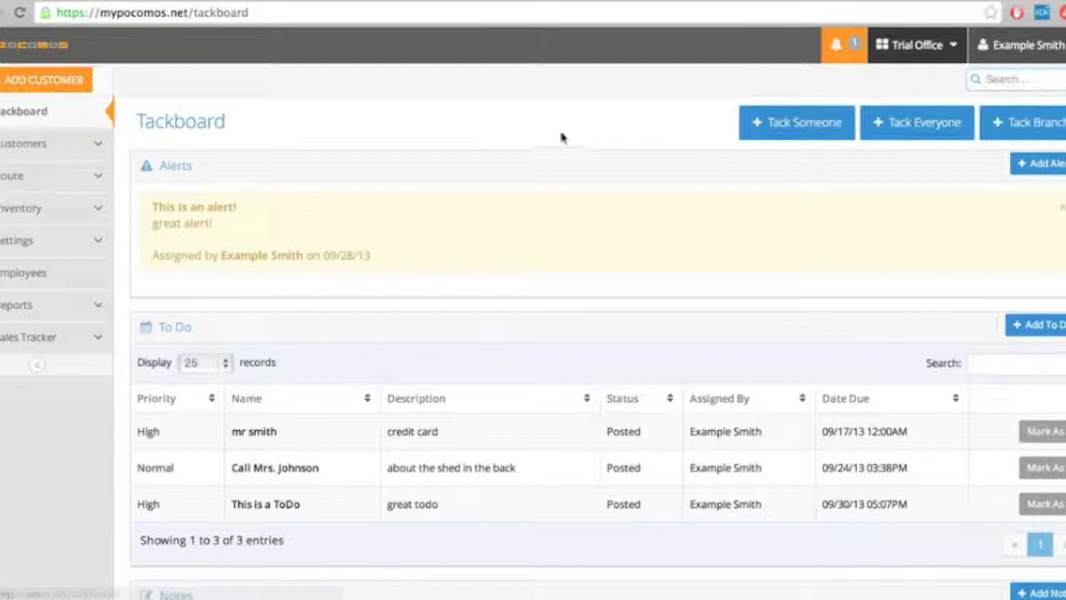
- Start a post to another user's Tackboard, assigned to Tech Guy with the type Alert
click(802, 134)
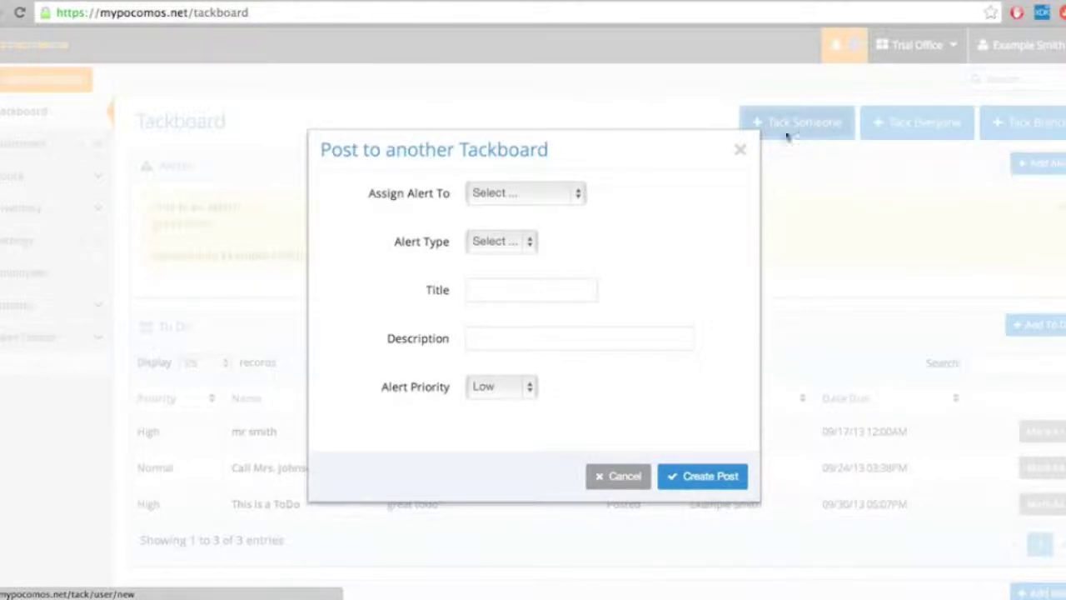
click(522, 193)
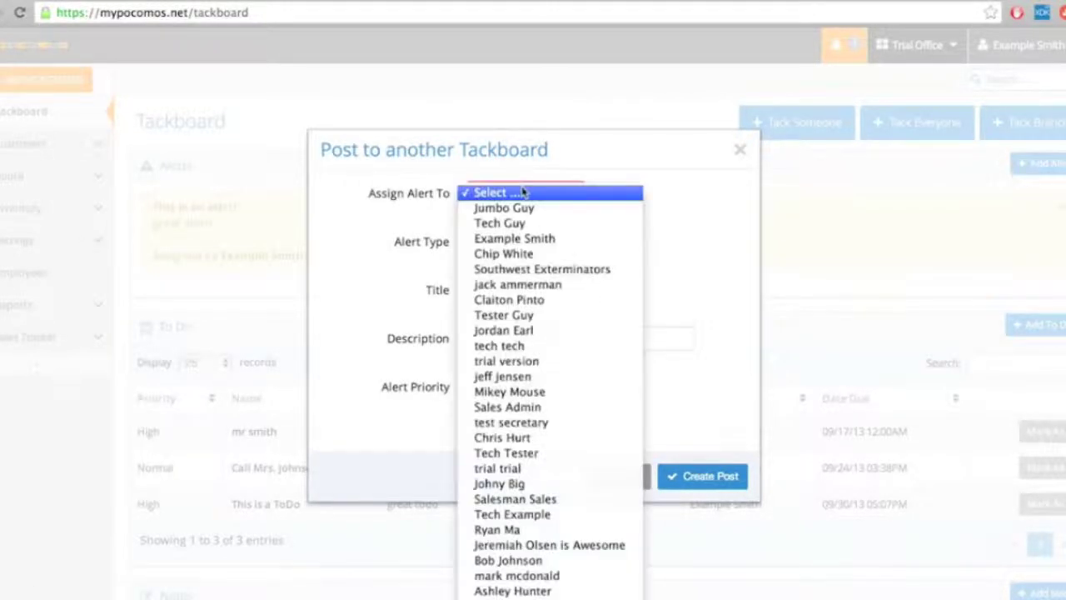
click(563, 225)
click(518, 242)
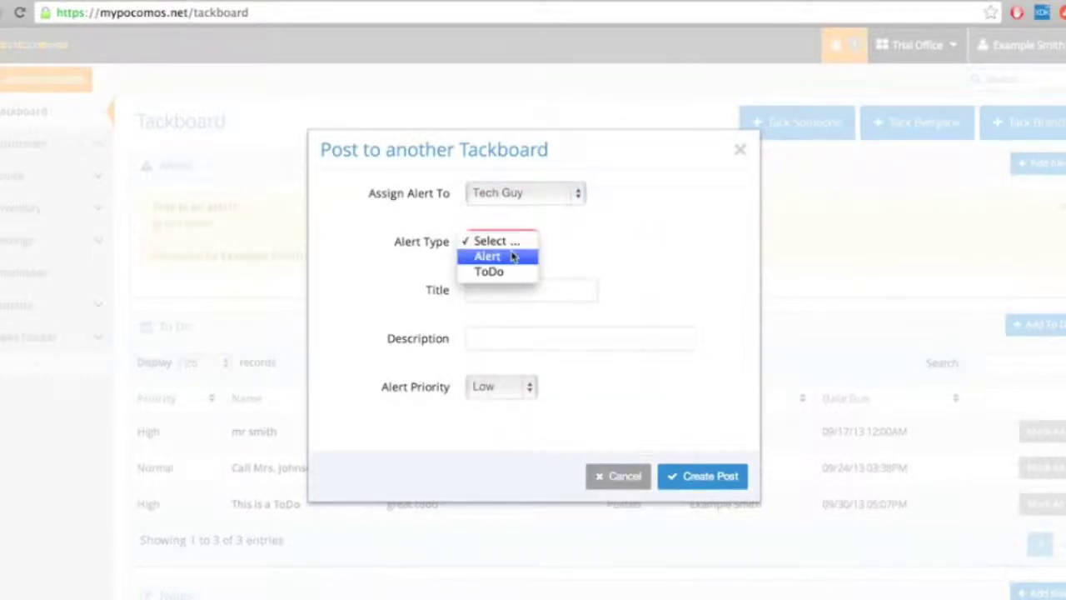
click(510, 255)
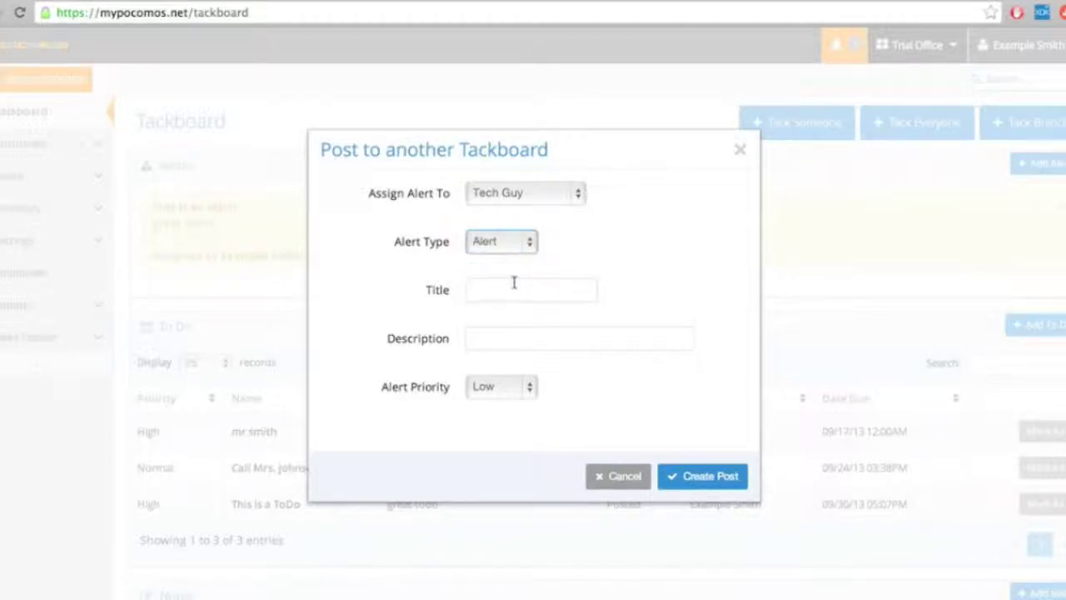
- Title the post as a note that the customer called, with the description "dont forget his shed in back"
click(514, 284)
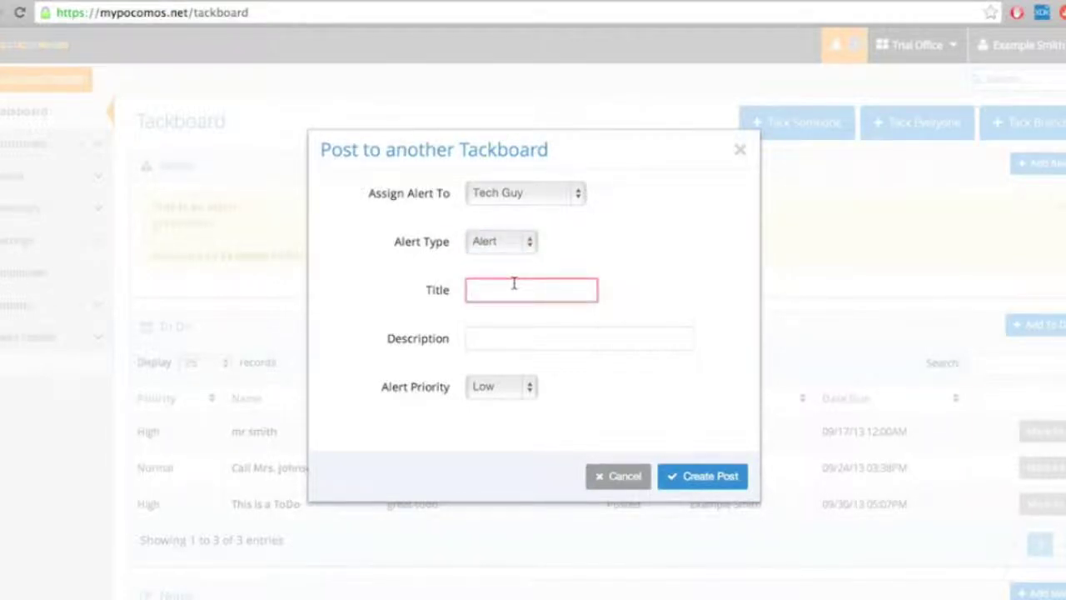
text(Mr Johnson Ca)
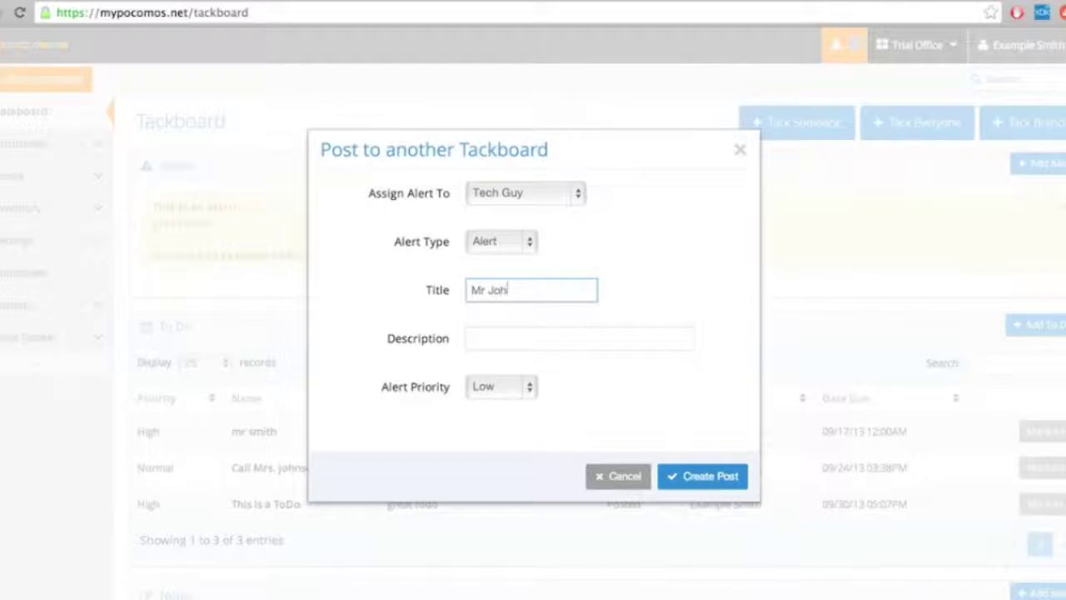
key(BackSpace)
key(BackSpace)
text(called)
key(Tab)
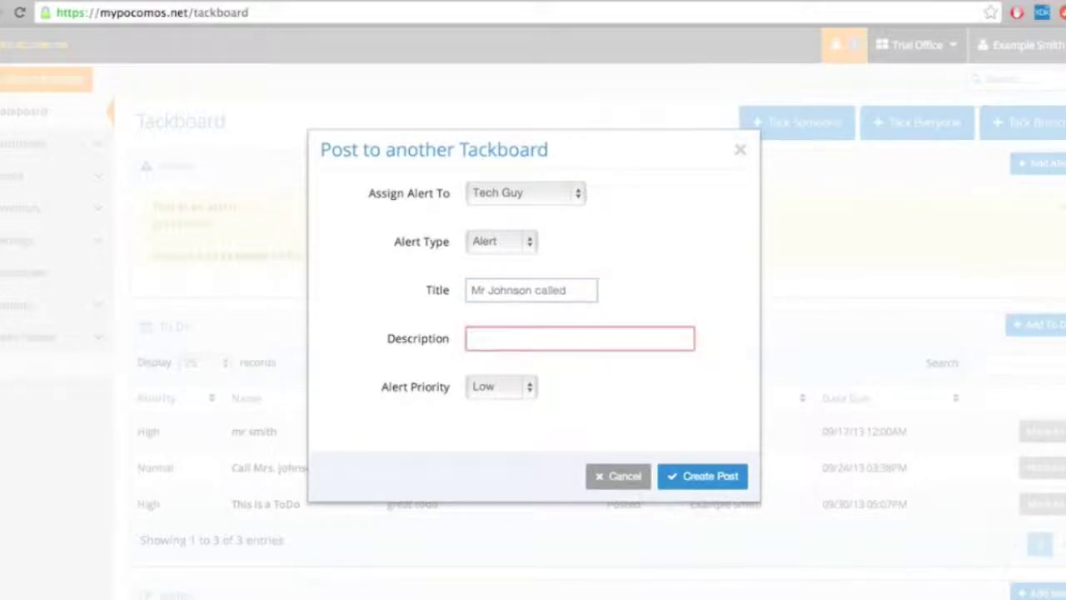
text(dont forge)
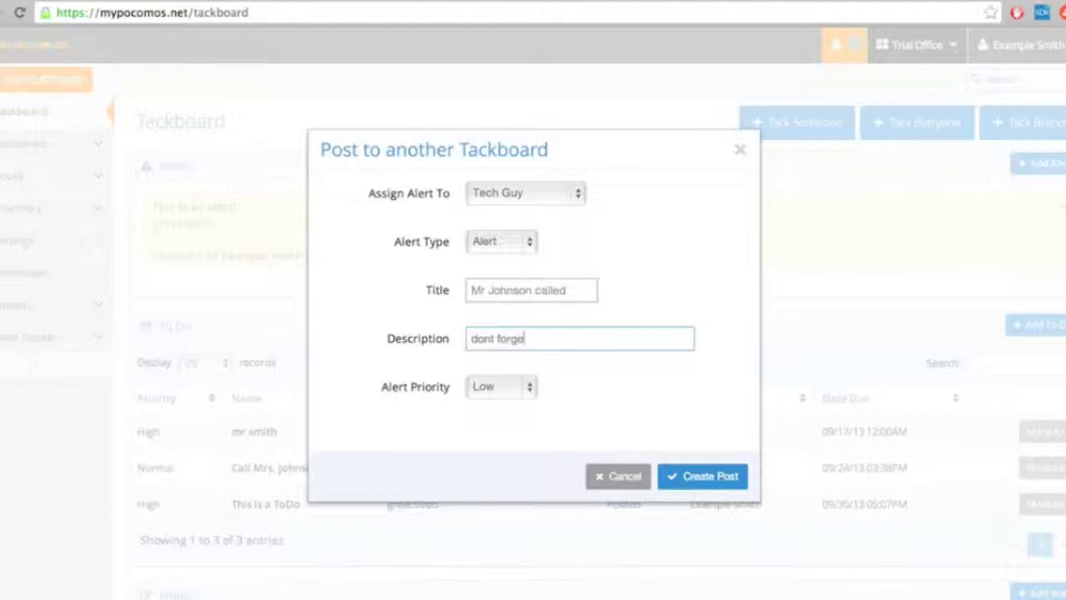
text(t his shed in back)
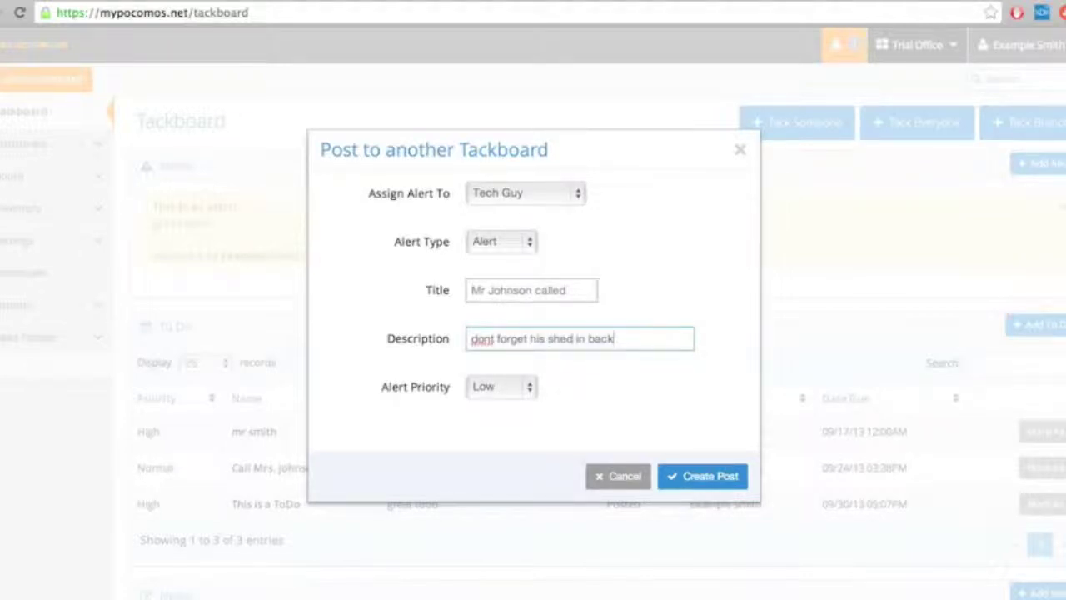
- Set the alert priority of the Tackboard post to High and create the post
click(510, 388)
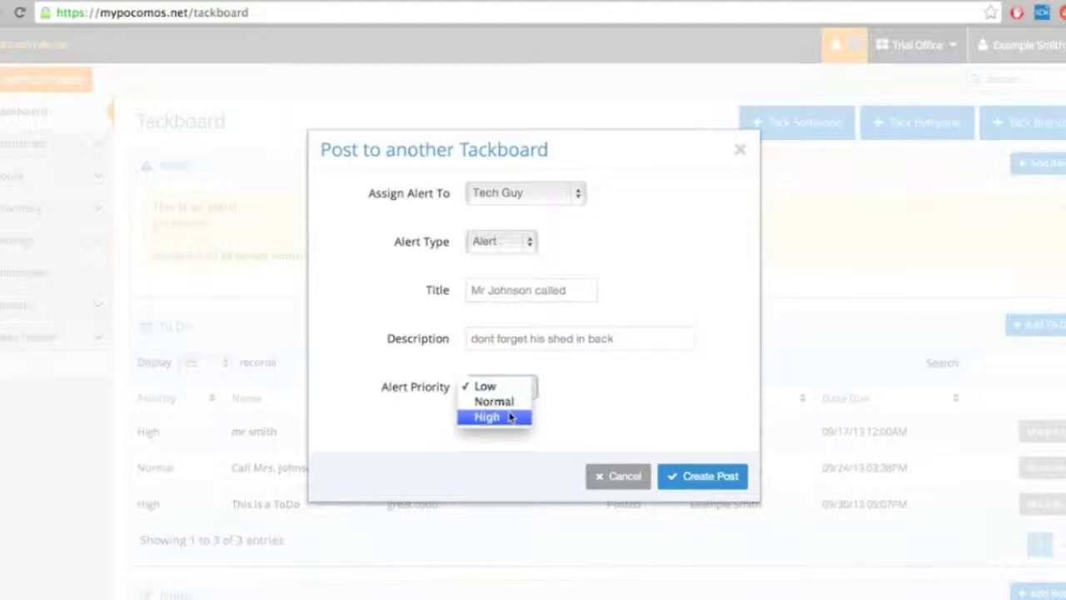
click(506, 416)
click(712, 481)
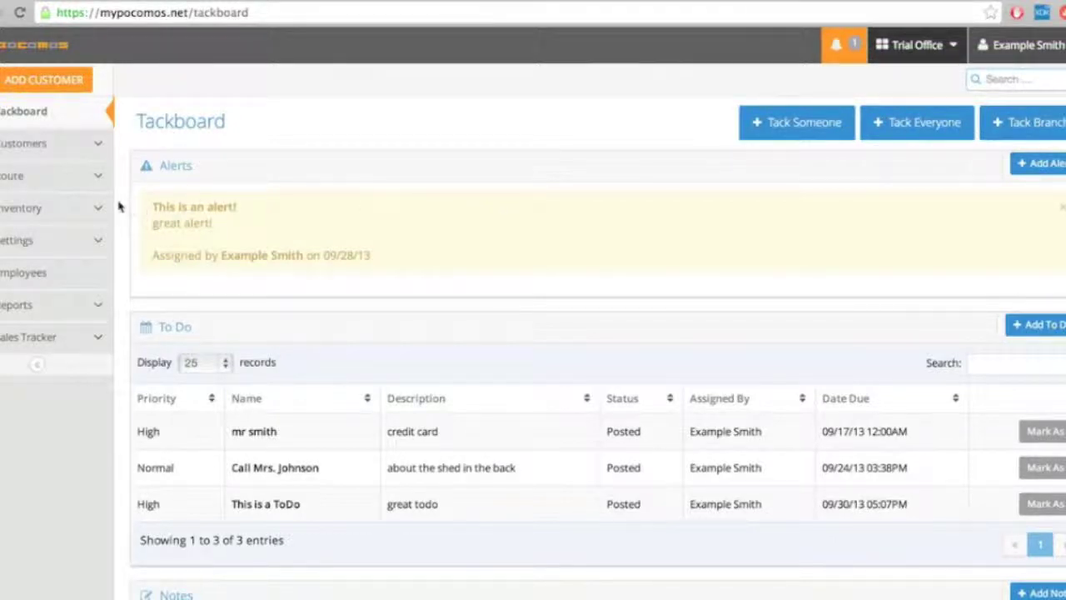
- Examine the Notes and History sections of the Tackboard, including the customer details attached to history entries
scroll(119, 206, down, 6)
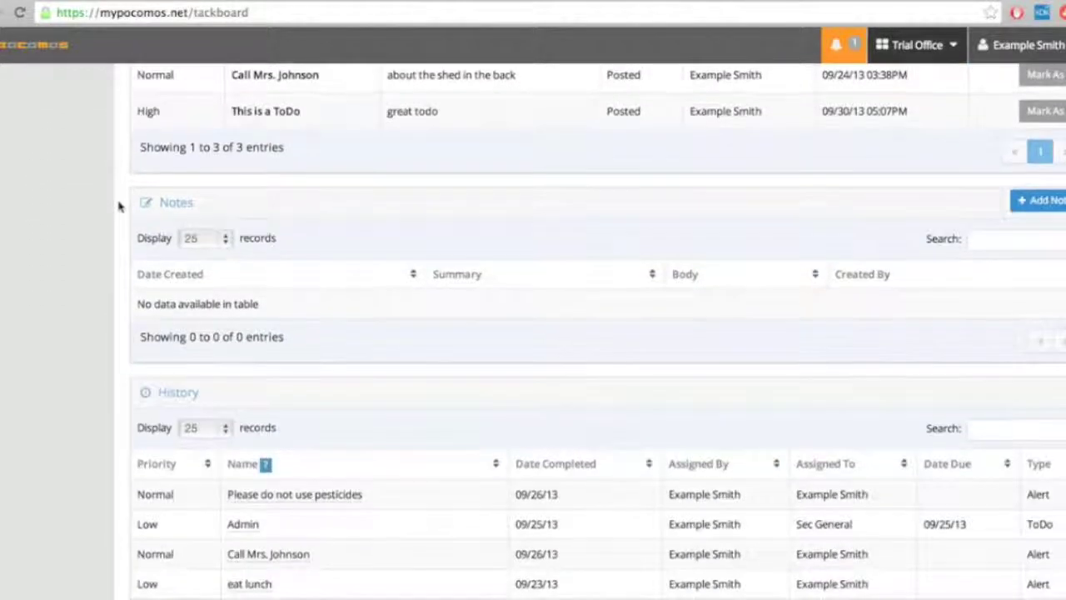
scroll(119, 207, down, 1)
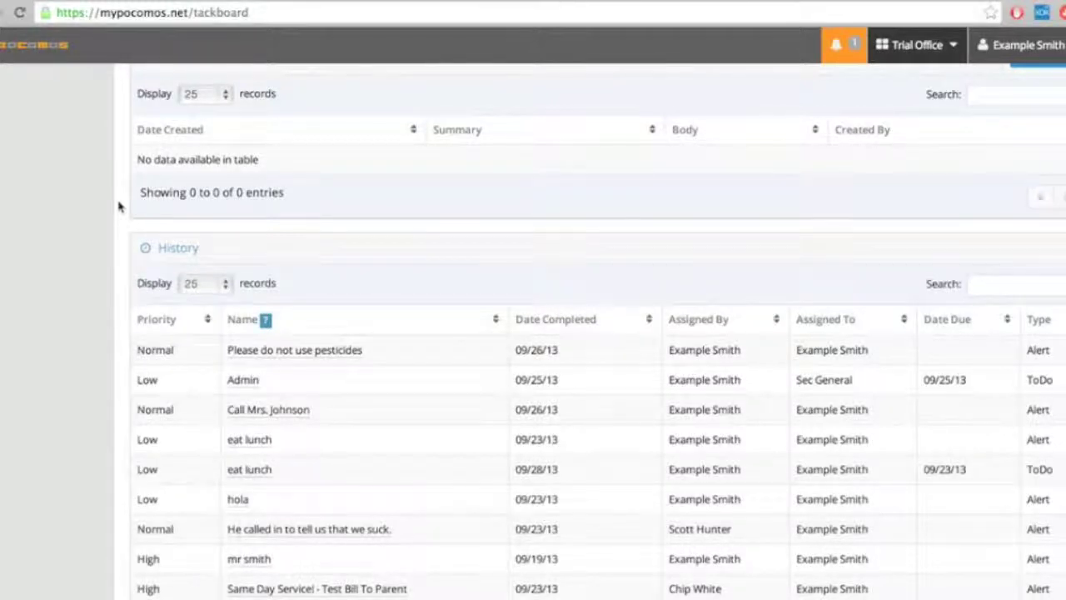
scroll(119, 204, down, 2)
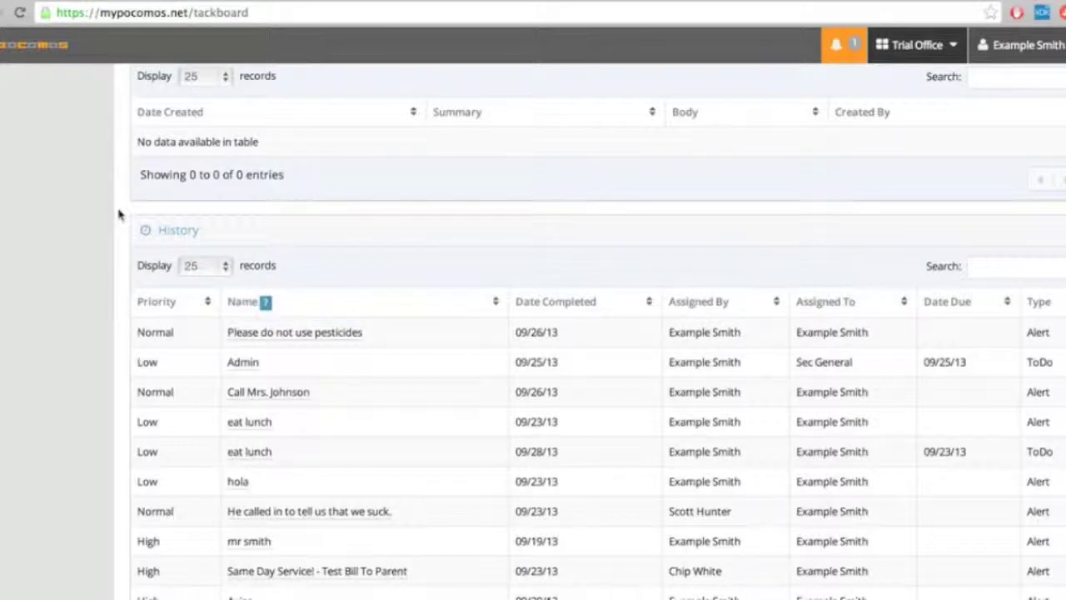
scroll(374, 374, down, 2)
scroll(375, 374, down, 5)
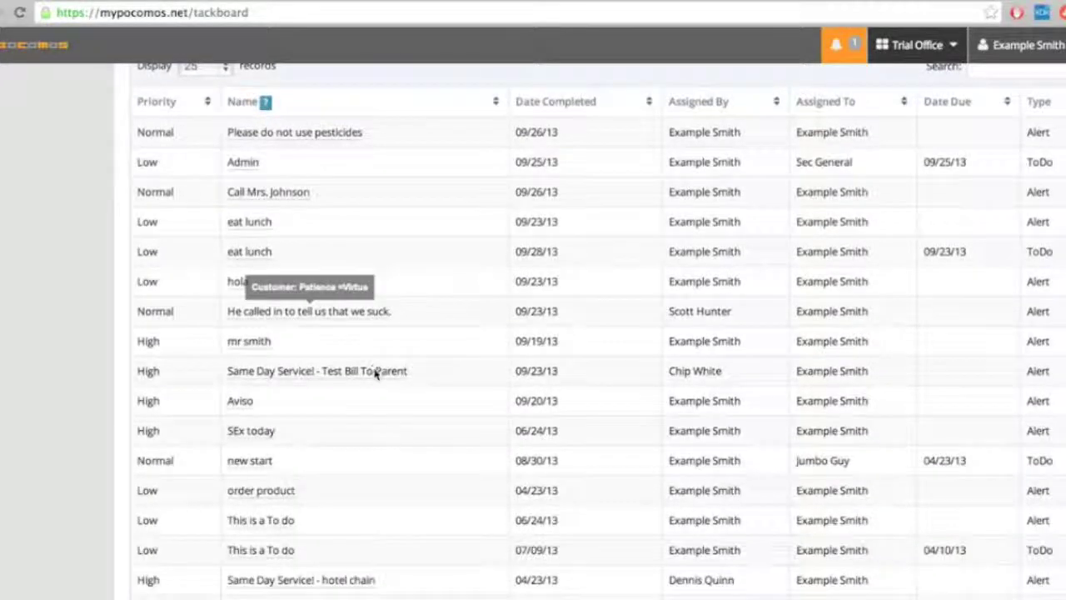
scroll(375, 374, up, 5)
scroll(374, 374, up, 5)
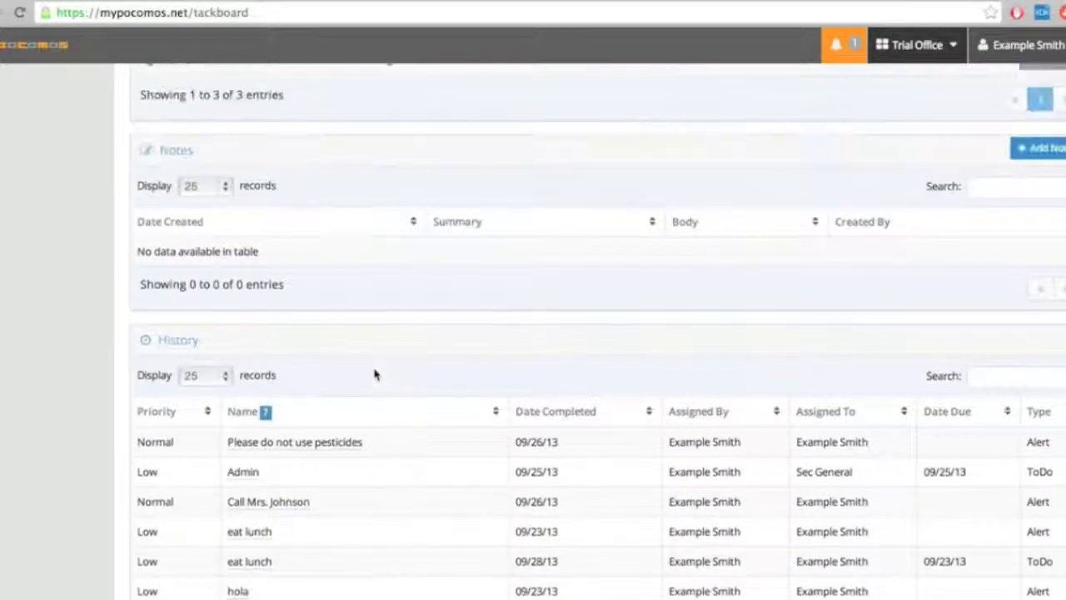
scroll(126, 310, up, 6)
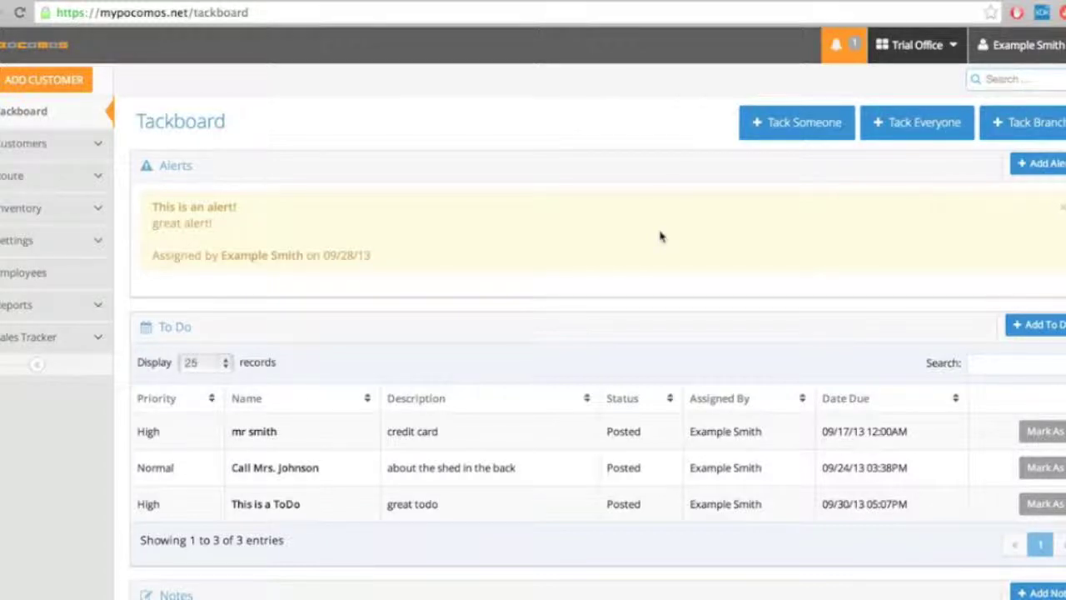
- Dismiss the "This is an alert!" alert from the Tackboard and check the alert notifications
click(1063, 213)
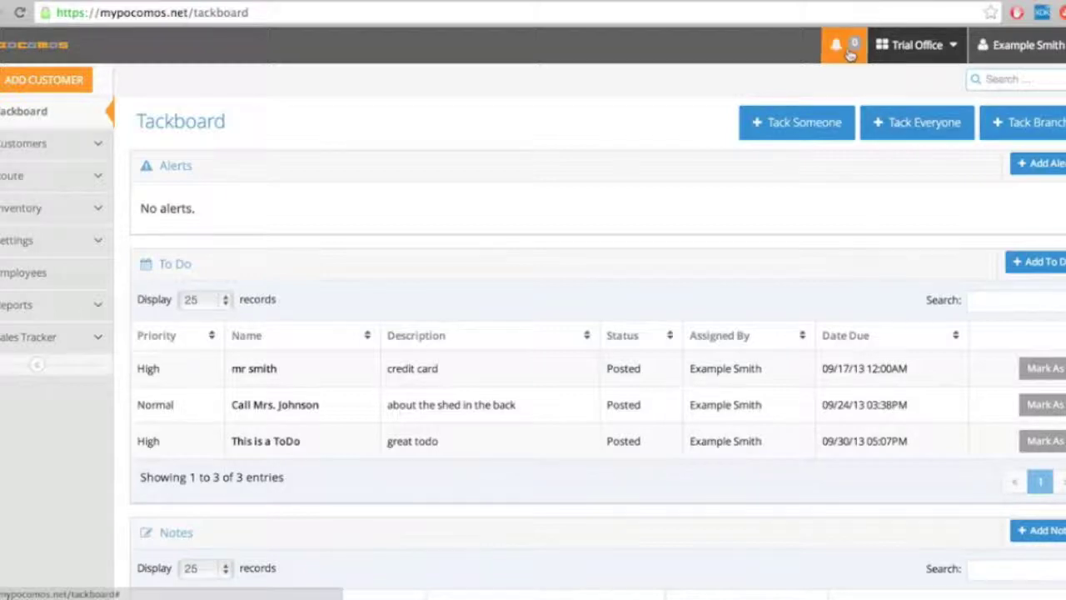
click(850, 53)
click(745, 189)
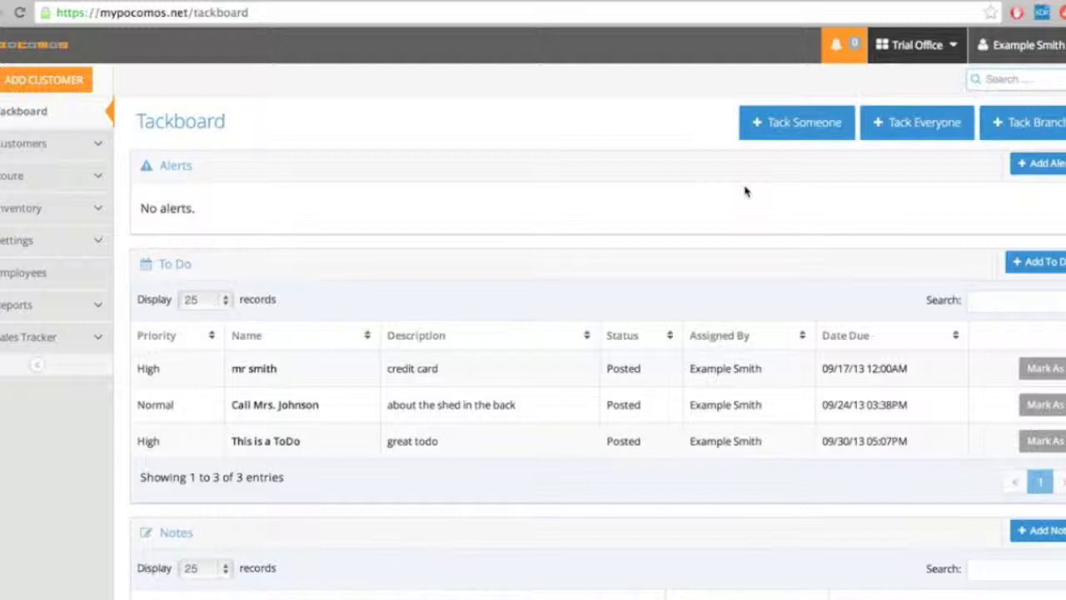
- View the status options for marking the "credit card" to-do, and close them without choosing one
click(1054, 373)
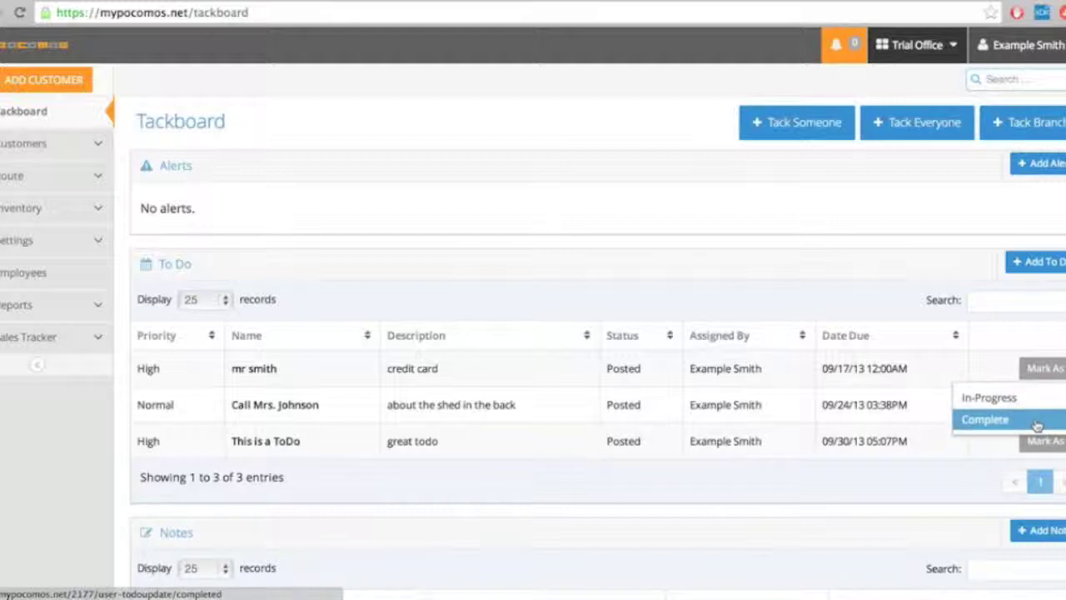
click(856, 271)
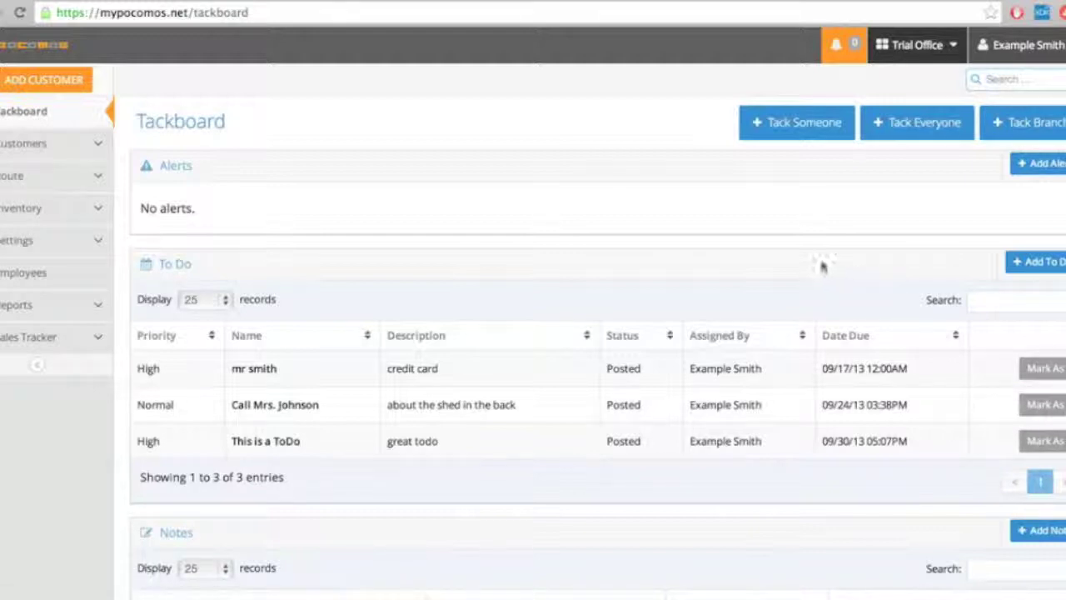